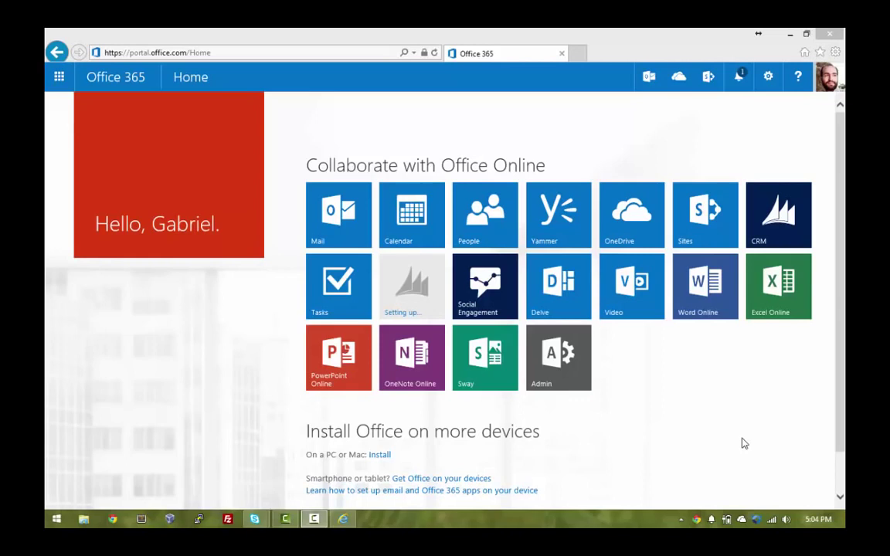
- View the Office 365 apps offered in the app launcher on the home page, and dismiss the launcher
{"action": "key", "text": "XF86AudioRaiseVolume"}
{"action": "left_click", "coordinate": [58, 80]}
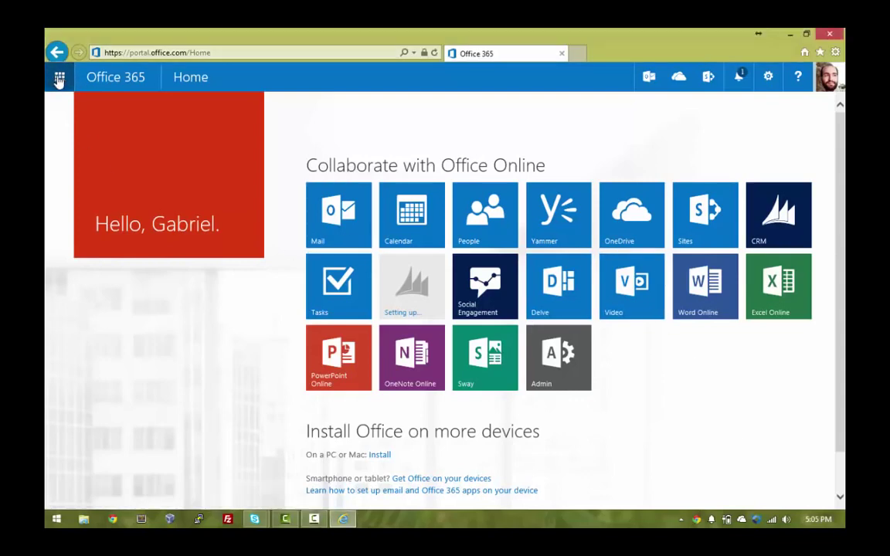
{"action": "left_click", "coordinate": [59, 79]}
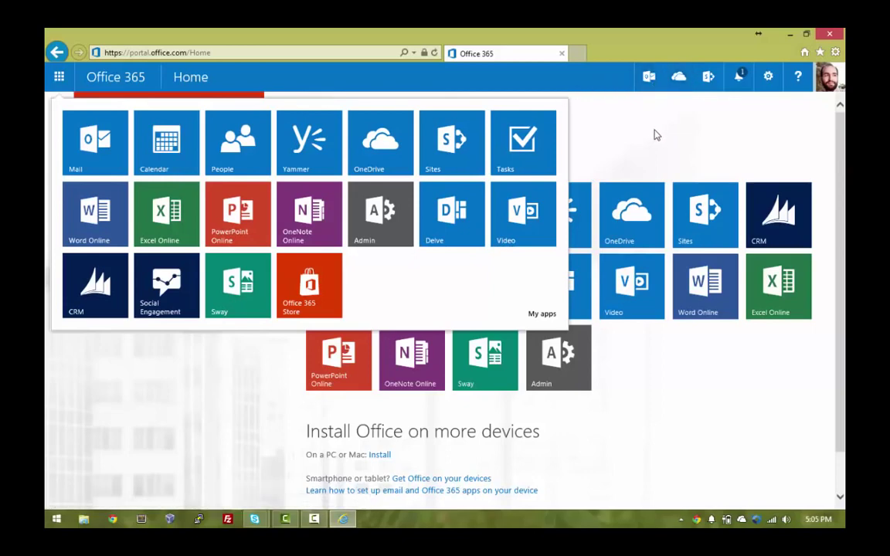
{"action": "left_click", "coordinate": [663, 149]}
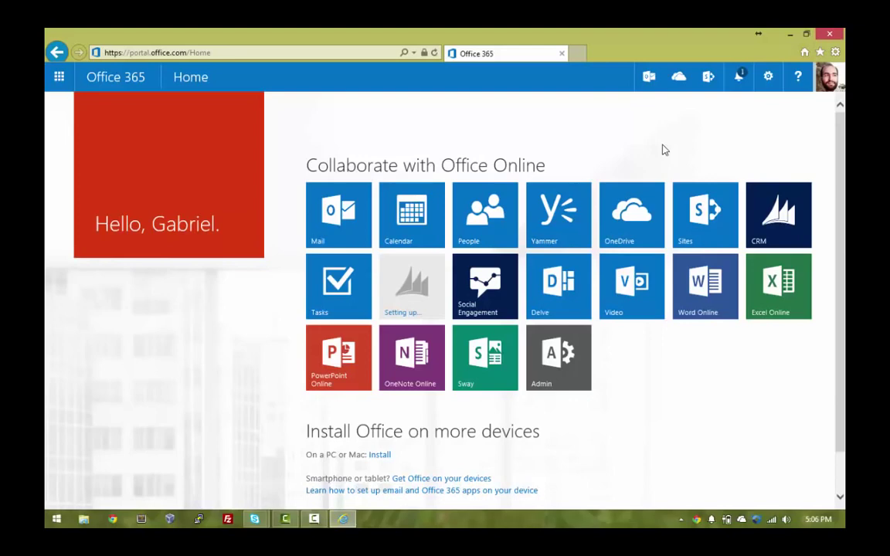
- View the account menu options on the Office 365 home page and on the Outlook People page
{"action": "left_click", "coordinate": [829, 76]}
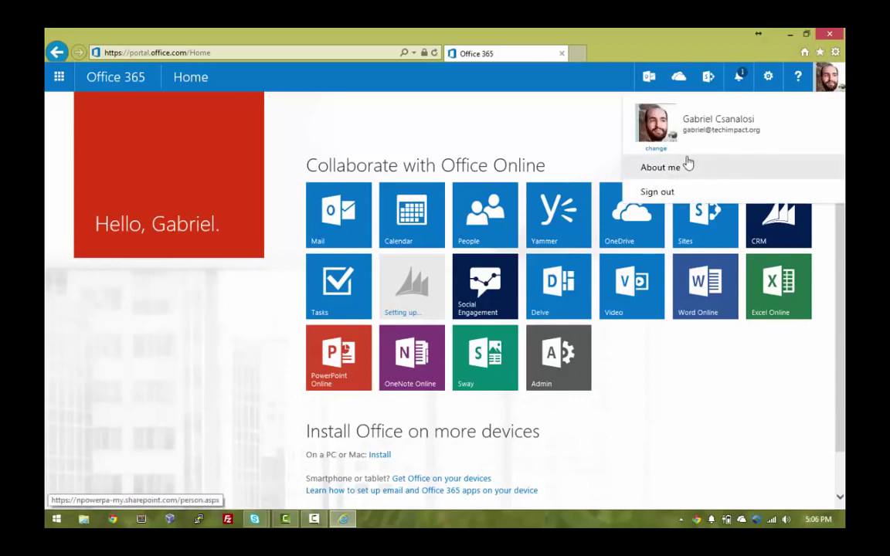
{"action": "left_click", "coordinate": [533, 131]}
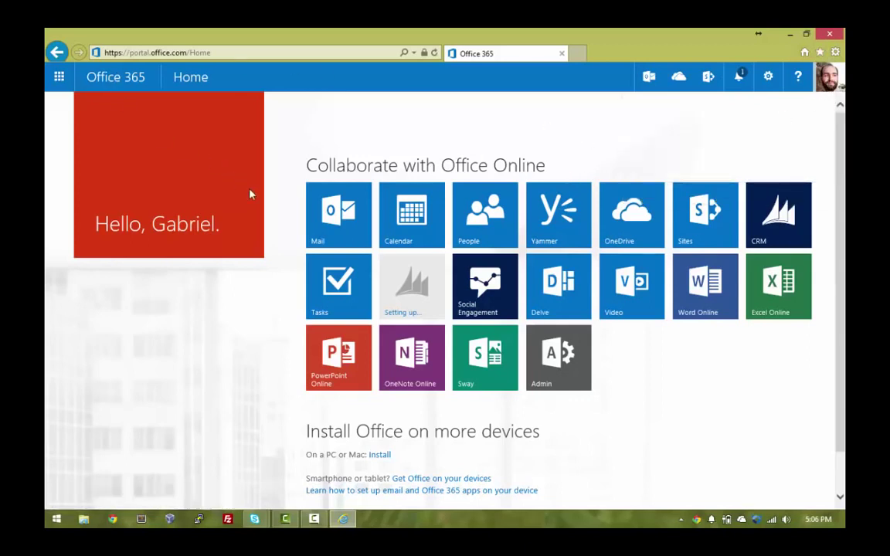
{"action": "left_click", "coordinate": [439, 218]}
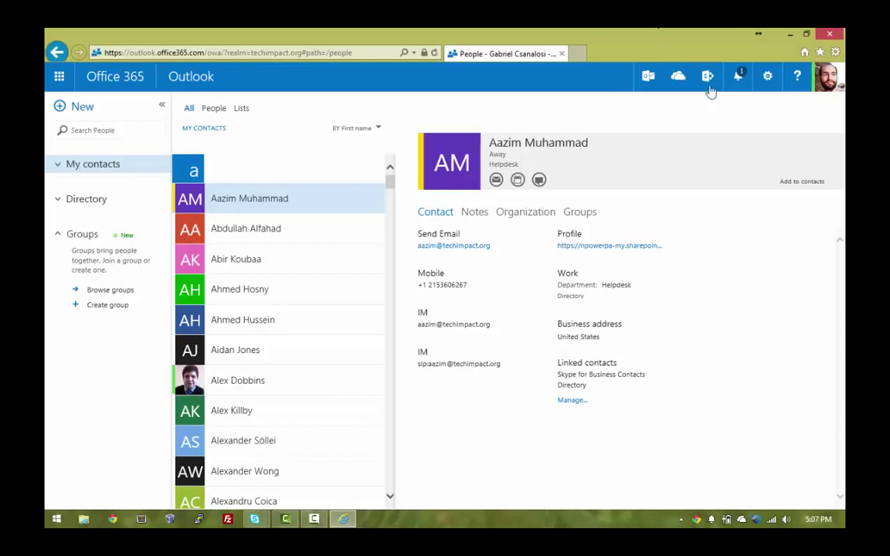
{"action": "left_click", "coordinate": [833, 82]}
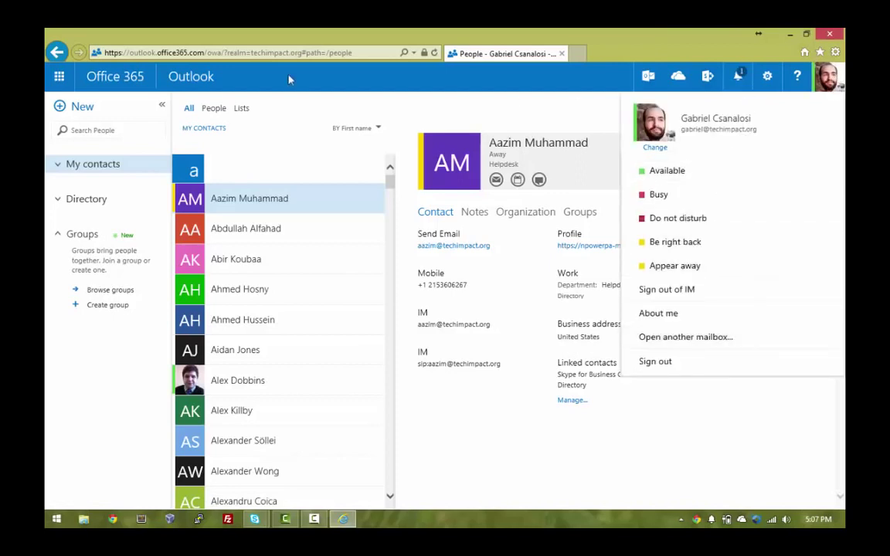
- Go to the SharePoint Sites page and open the promoted Tech Impact site
{"action": "left_click", "coordinate": [60, 77]}
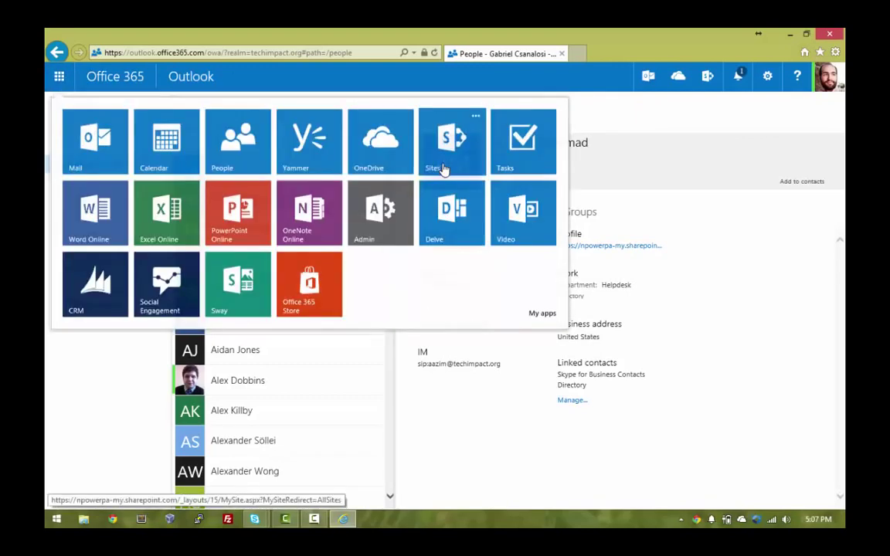
{"action": "left_click", "coordinate": [444, 169]}
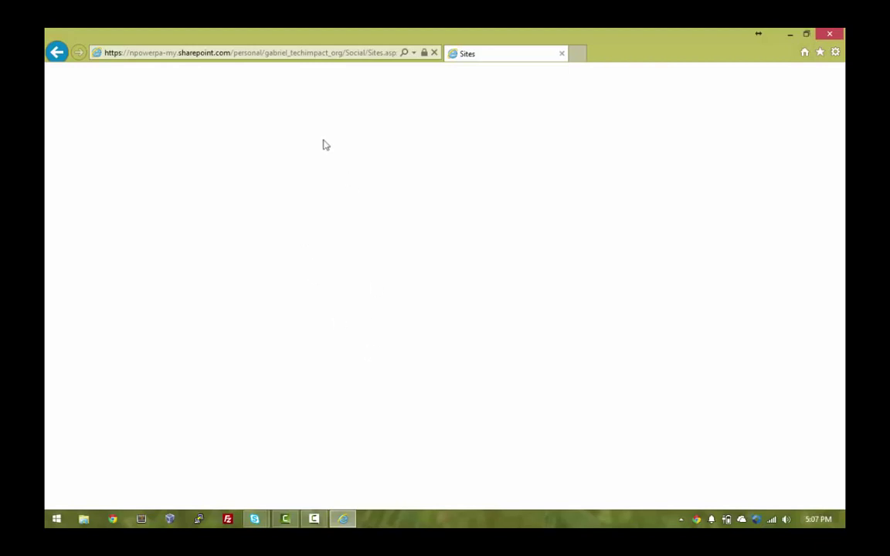
{"action": "left_click", "coordinate": [302, 58]}
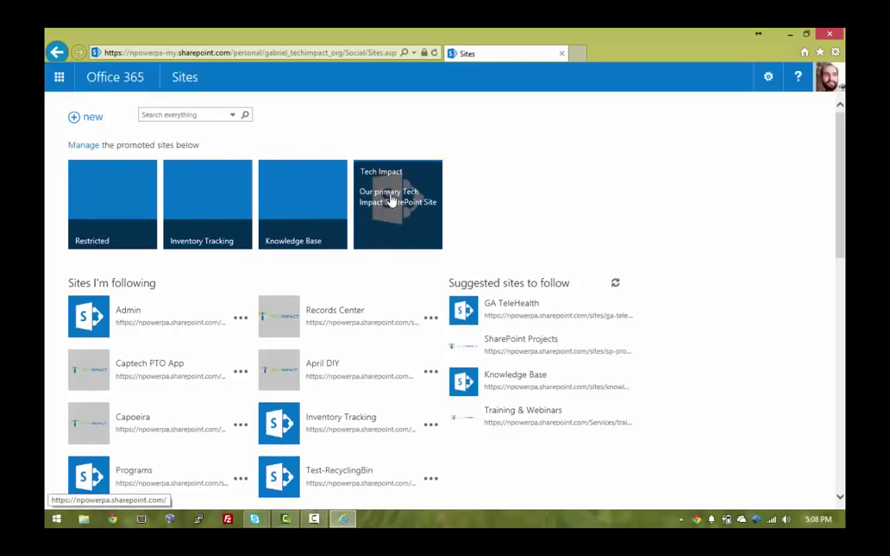
{"action": "left_click", "coordinate": [391, 201]}
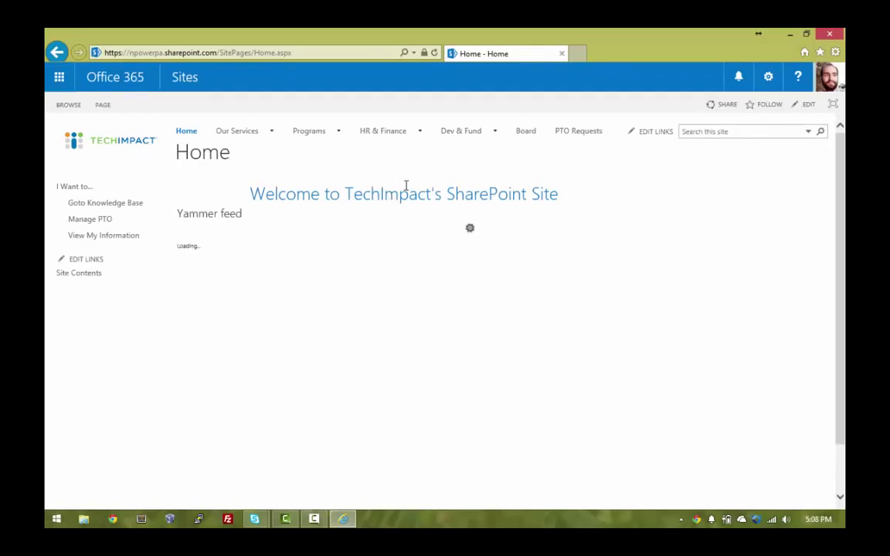
- Add the Tech Impact SharePoint home page to the browser's Favorites folder under the suggested name
{"action": "left_click", "coordinate": [819, 52]}
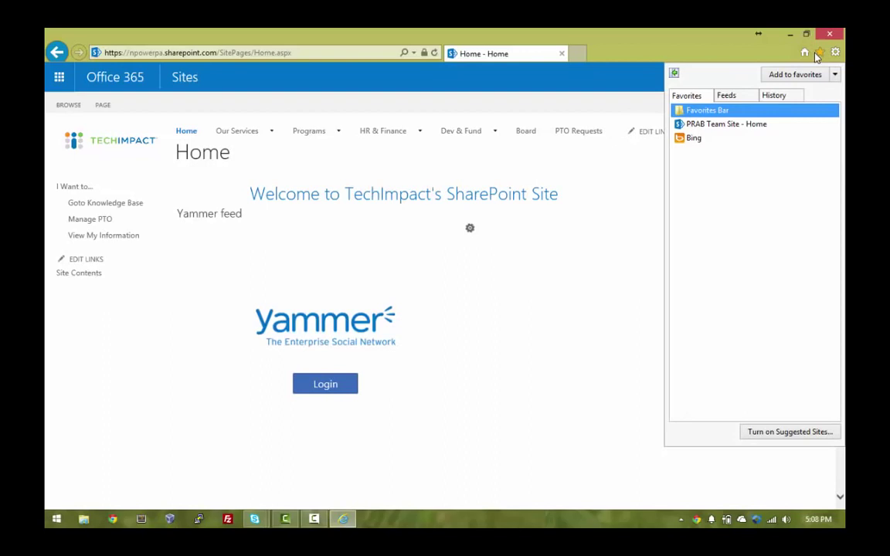
{"action": "left_click", "coordinate": [781, 74]}
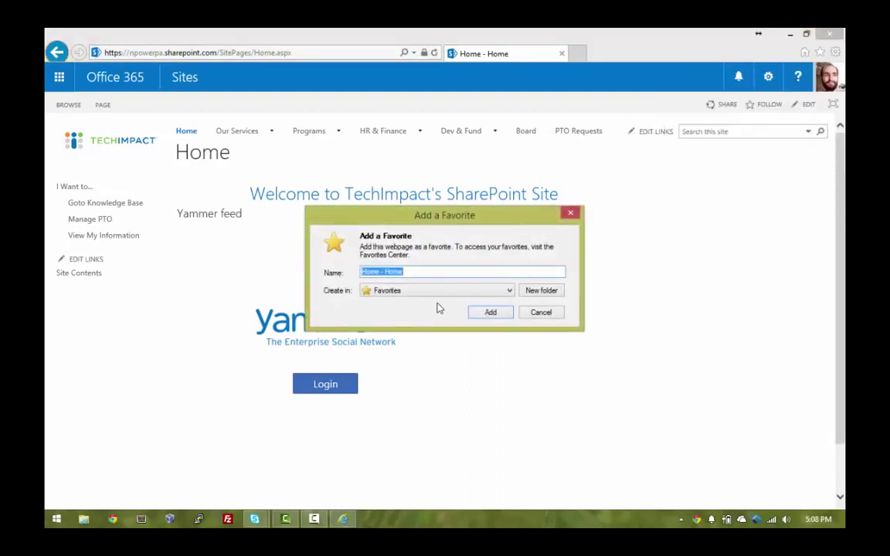
{"action": "key", "text": "Return"}
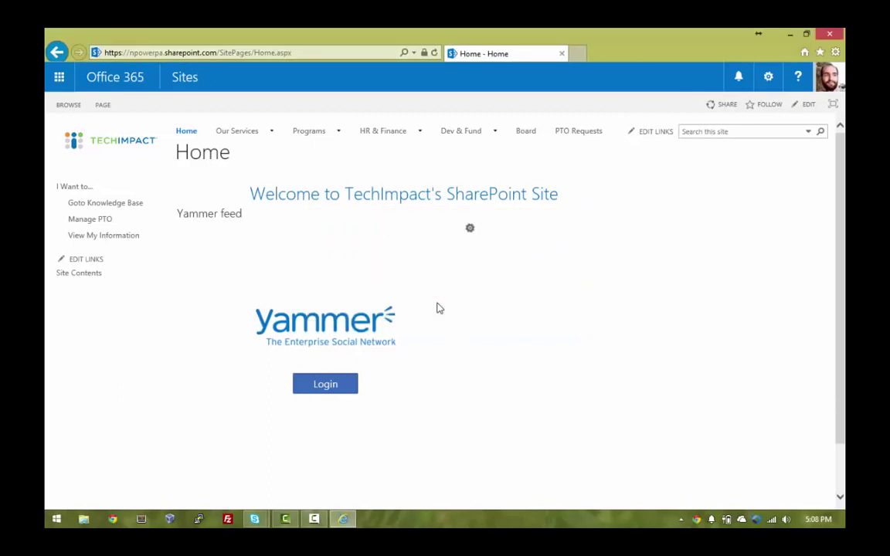
- Navigate to the Cloud Services subsite under Our Services and open its Cloud Documents library
{"action": "scroll", "coordinate": [566, 387], "scroll_direction": "up", "scroll_amount": 1}
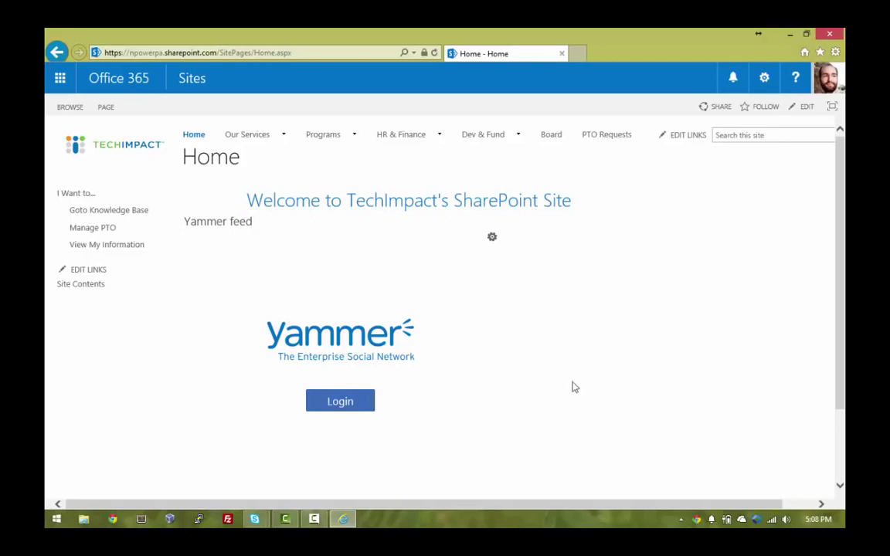
{"action": "mouse_move", "coordinate": [245, 139]}
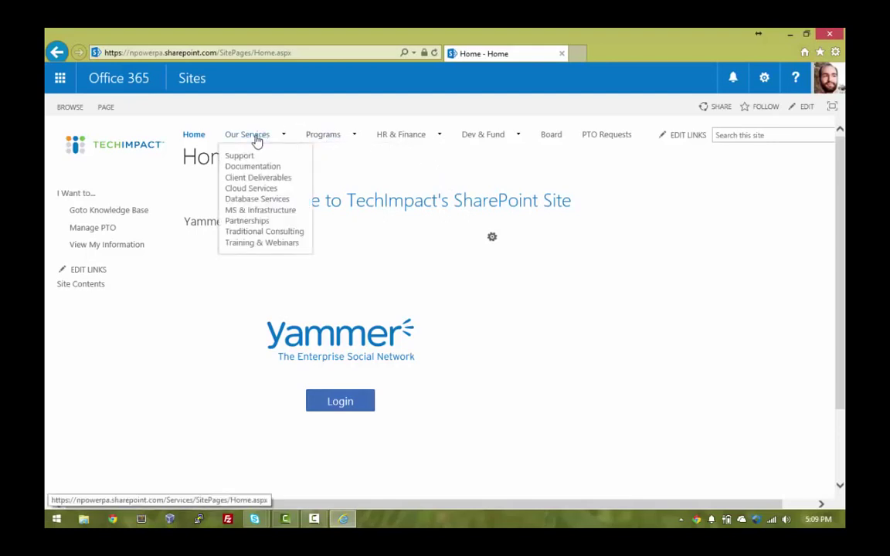
{"action": "left_click", "coordinate": [246, 190]}
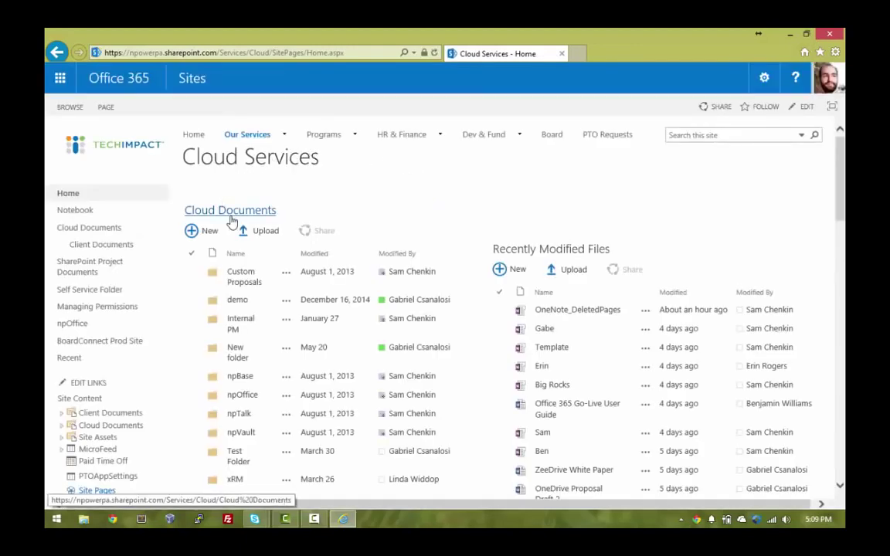
{"action": "left_click", "coordinate": [232, 214]}
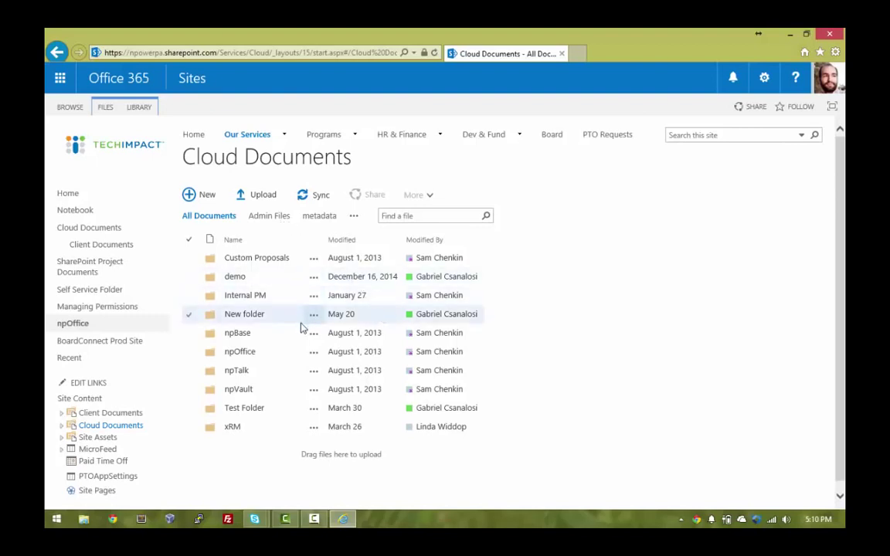
- Create a new blank Word document in the Cloud Documents library and return to the library listing
{"action": "left_click", "coordinate": [204, 195]}
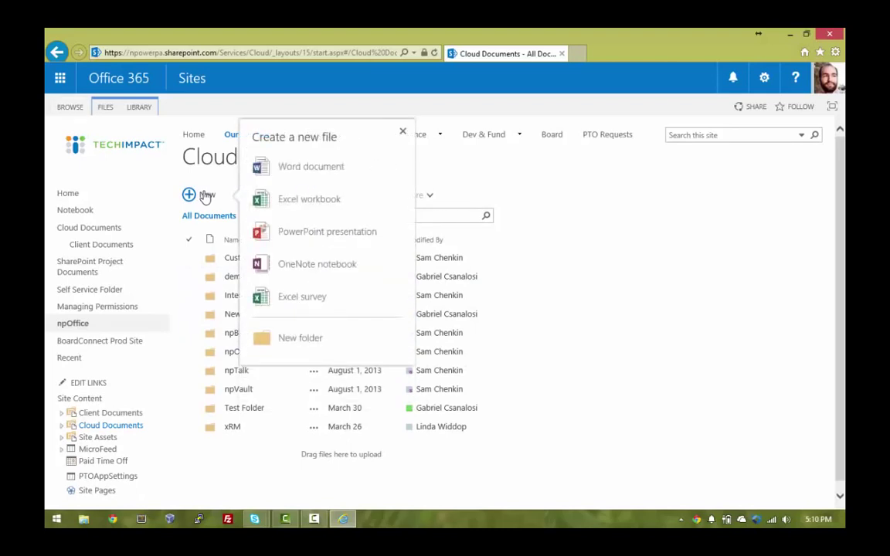
{"action": "left_click", "coordinate": [280, 170]}
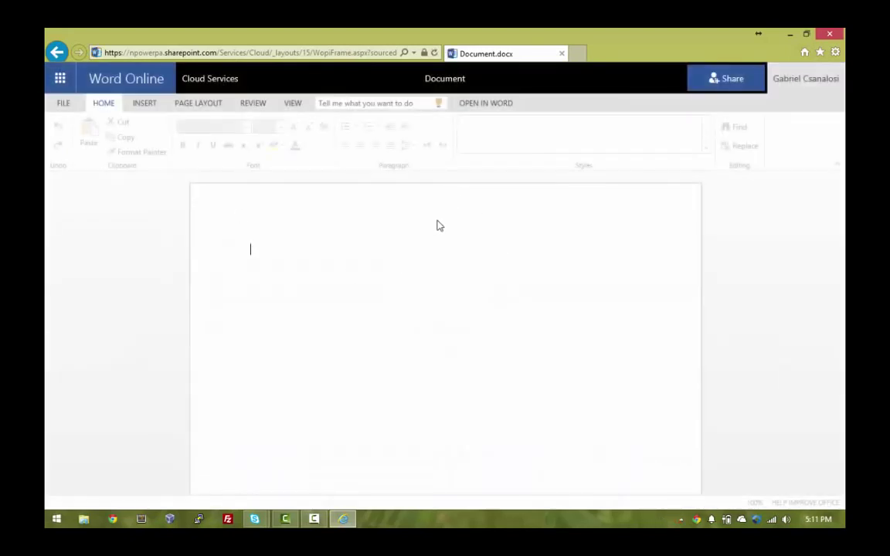
{"action": "left_click", "coordinate": [61, 53]}
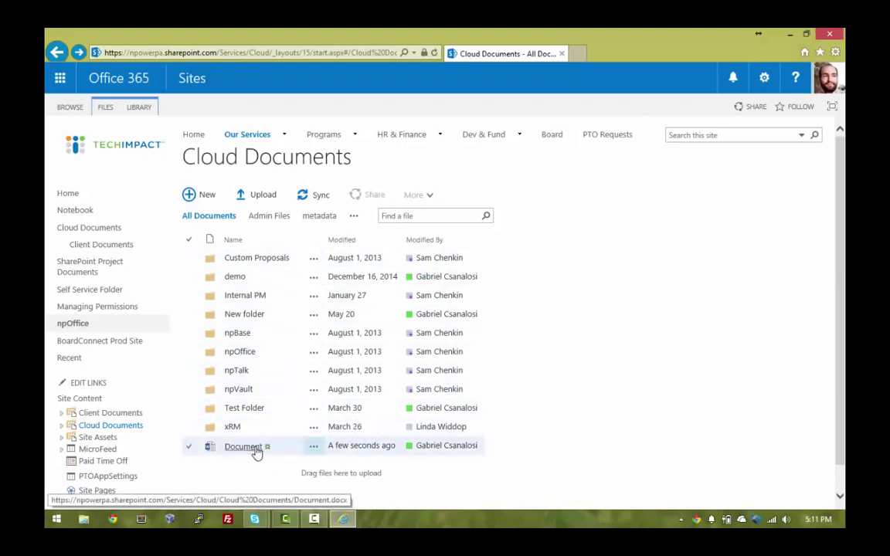
- Open the new Document.docx for editing in desktop Word from its library preview, and close it again
{"action": "left_click", "coordinate": [314, 450]}
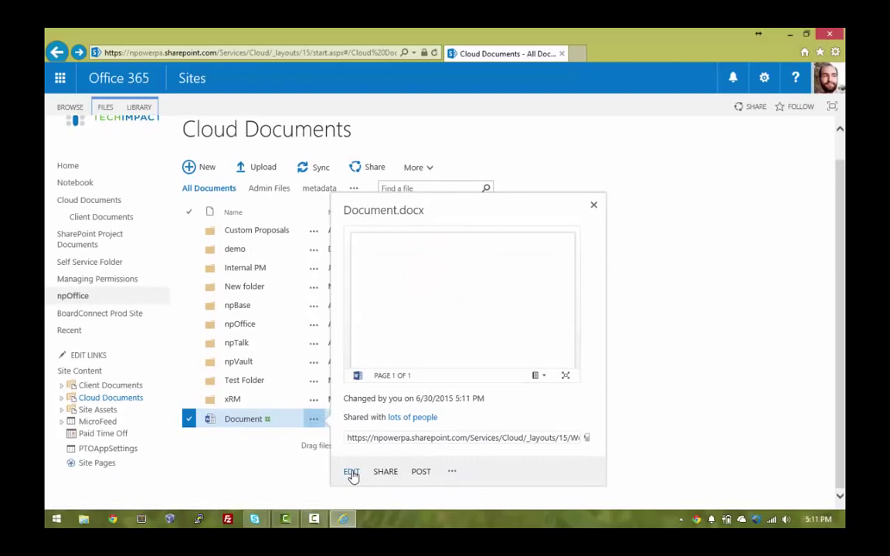
{"action": "left_click", "coordinate": [351, 472]}
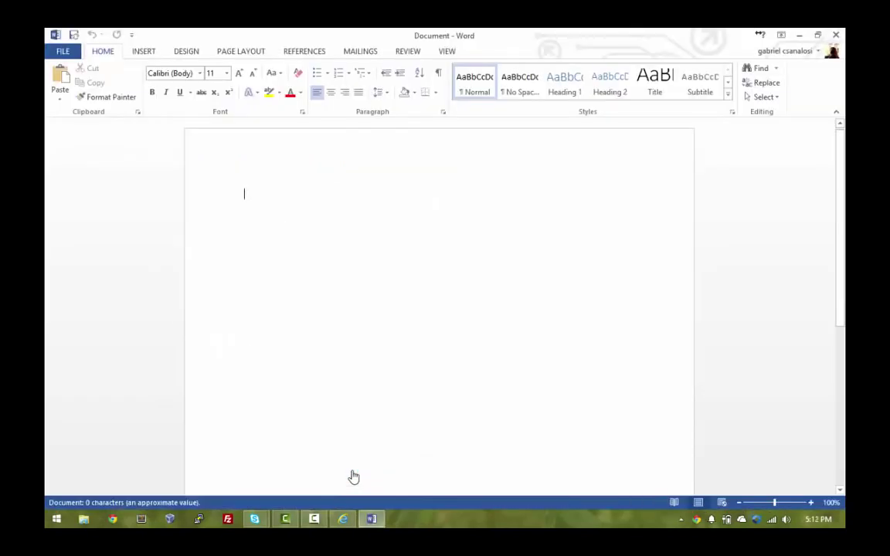
{"action": "left_click", "coordinate": [836, 37]}
{"action": "left_click", "coordinate": [835, 36]}
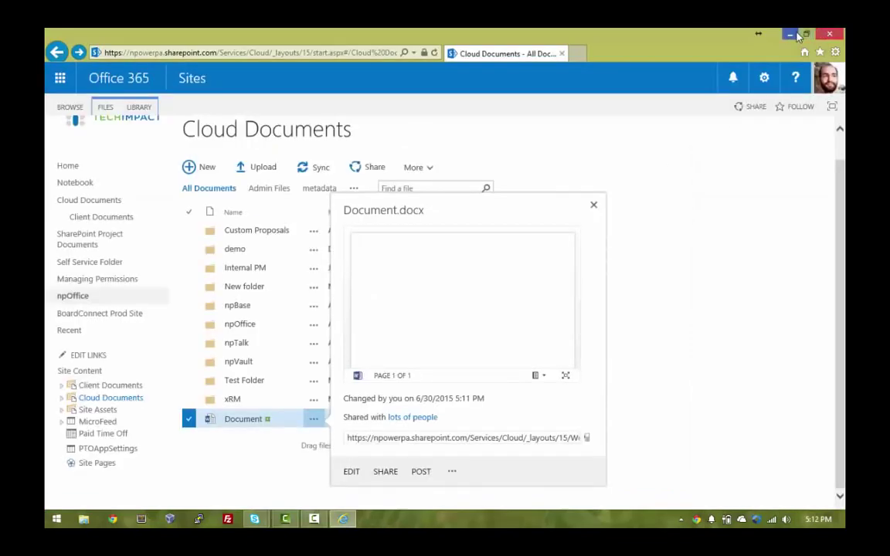
- Minimize the browser, launch Word 2013, and list the Sites - Tech Impact folders for opening an existing document
{"action": "left_click", "coordinate": [797, 36]}
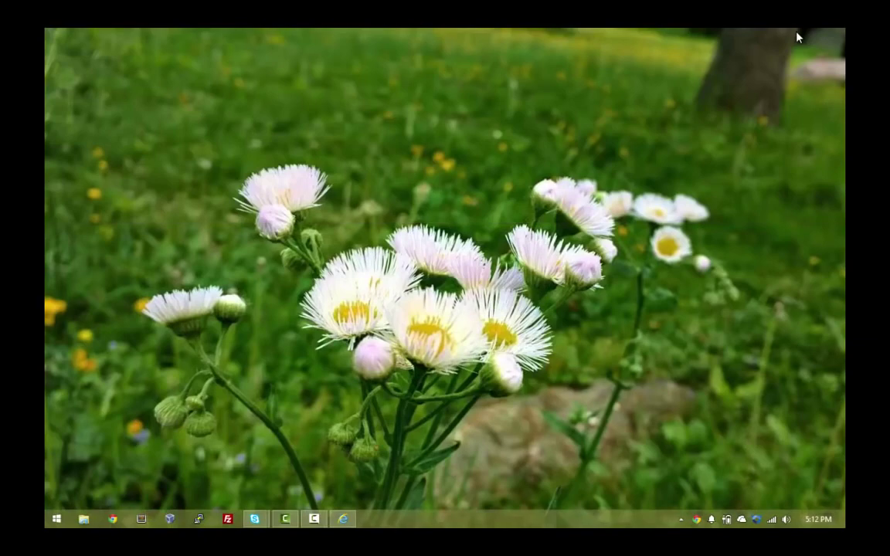
{"action": "key", "text": "super"}
{"action": "type", "text": "word 2013"}
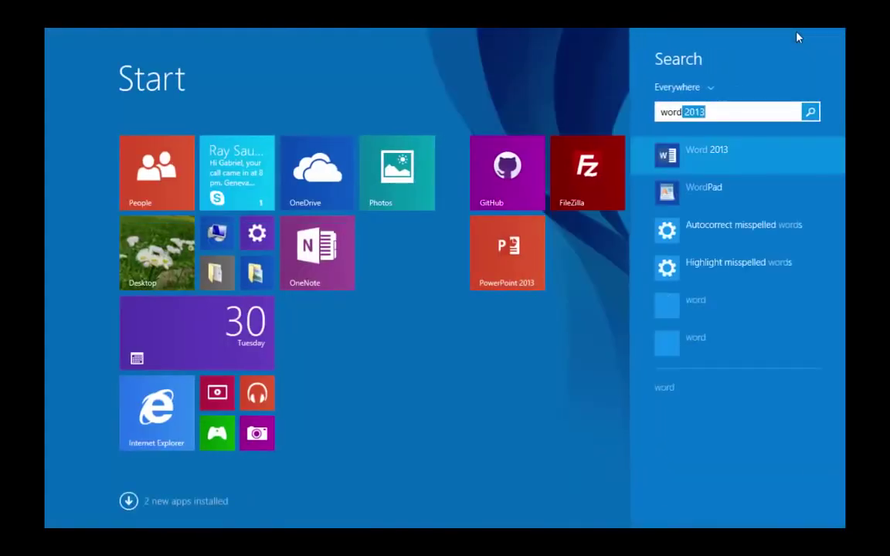
{"action": "key", "text": "Return"}
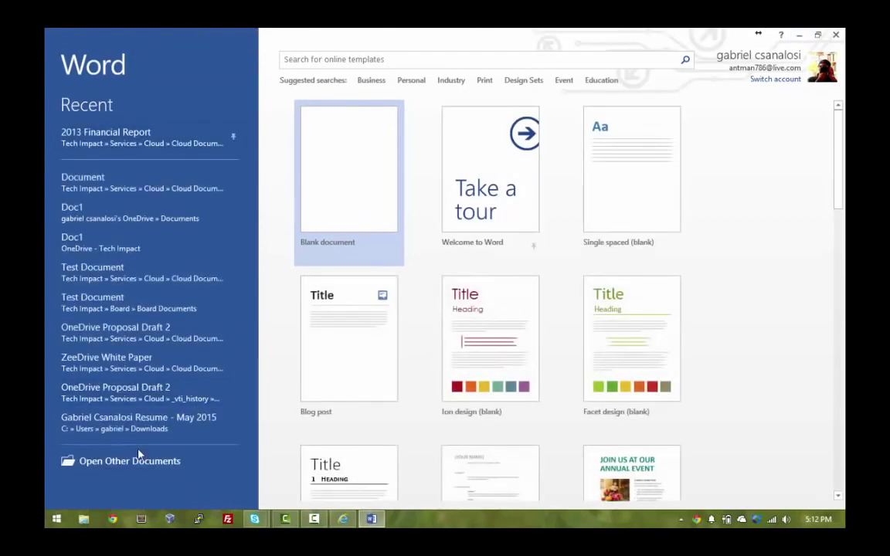
{"action": "left_click", "coordinate": [171, 460]}
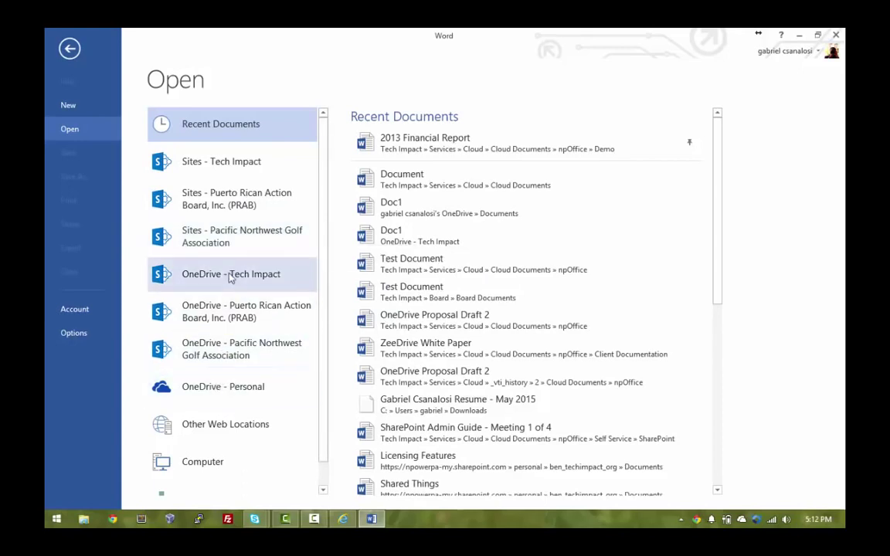
{"action": "left_click", "coordinate": [250, 170]}
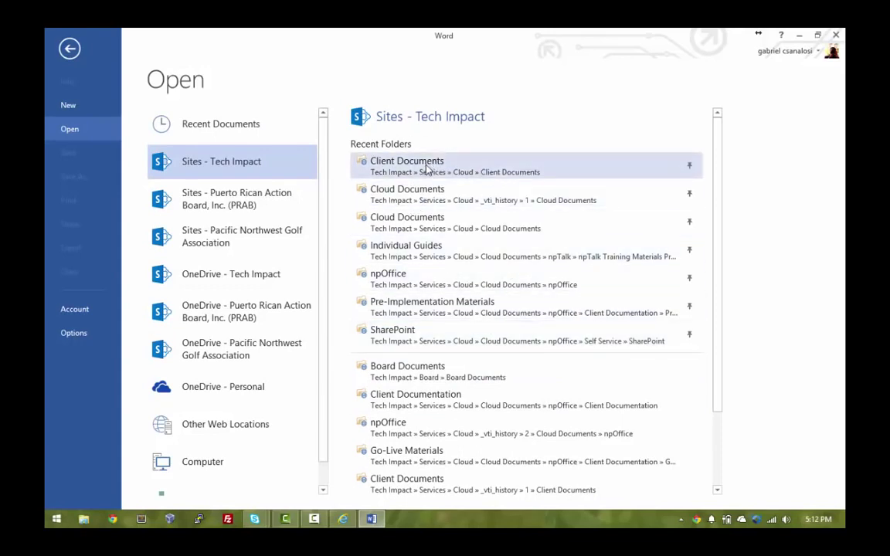
{"action": "left_click", "coordinate": [422, 196]}
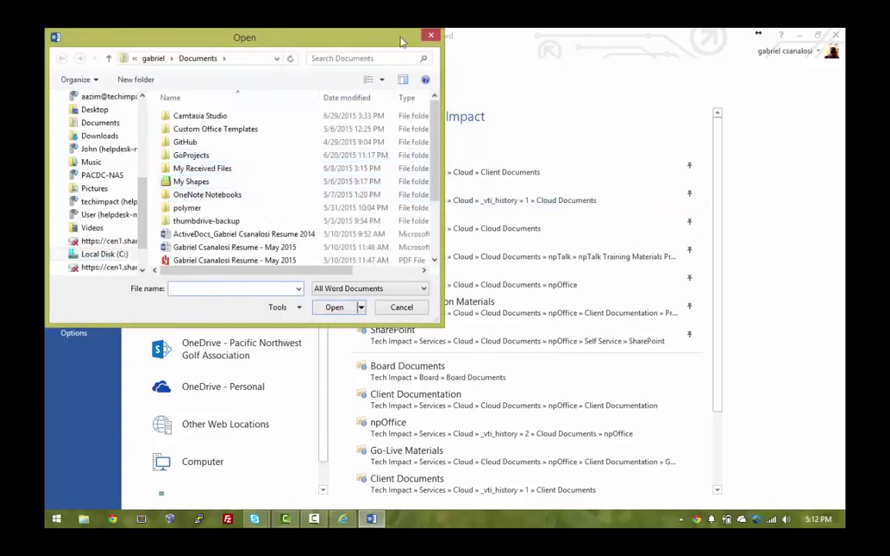
{"action": "left_click", "coordinate": [432, 36]}
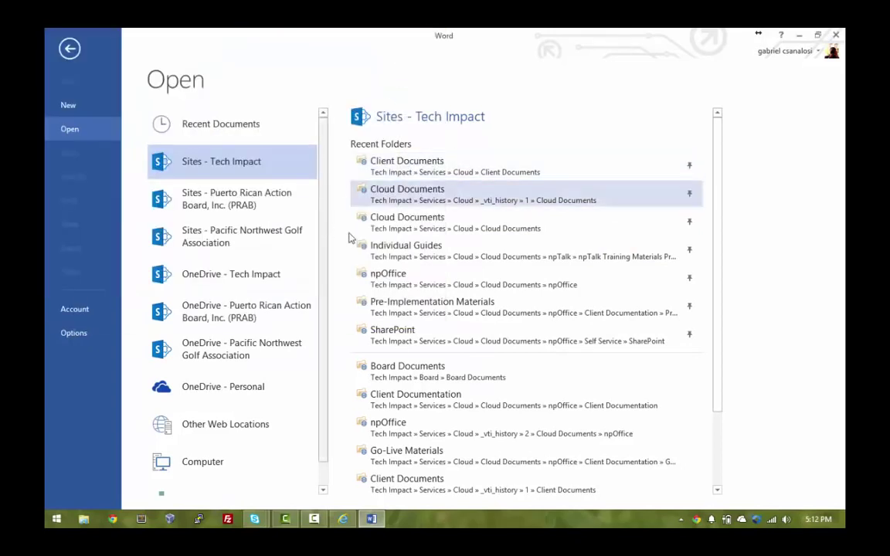
{"action": "left_click", "coordinate": [424, 194]}
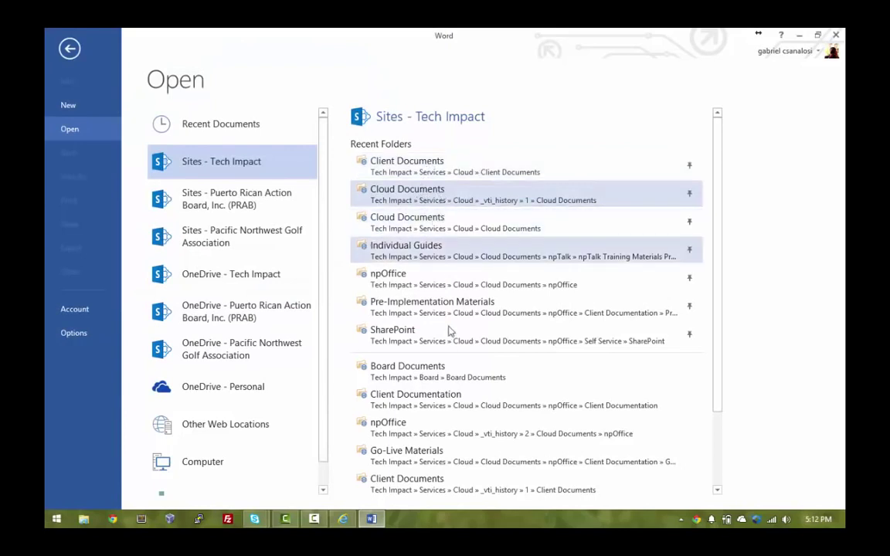
- Browse the Services » Cloud » Cloud Documents folder in an enlarged file dialog and open the Word file Document
{"action": "left_click", "coordinate": [427, 222]}
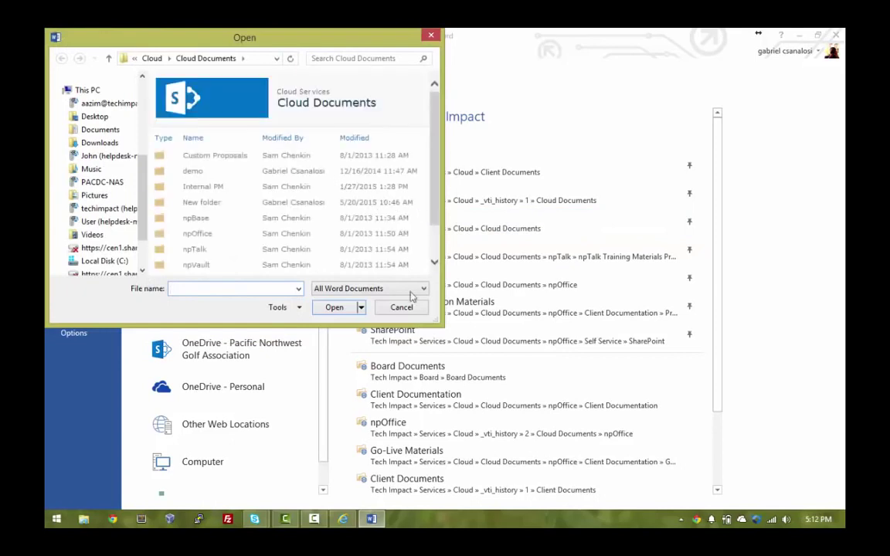
{"action": "left_click_drag", "start_coordinate": [443, 324], "coordinate": [691, 459]}
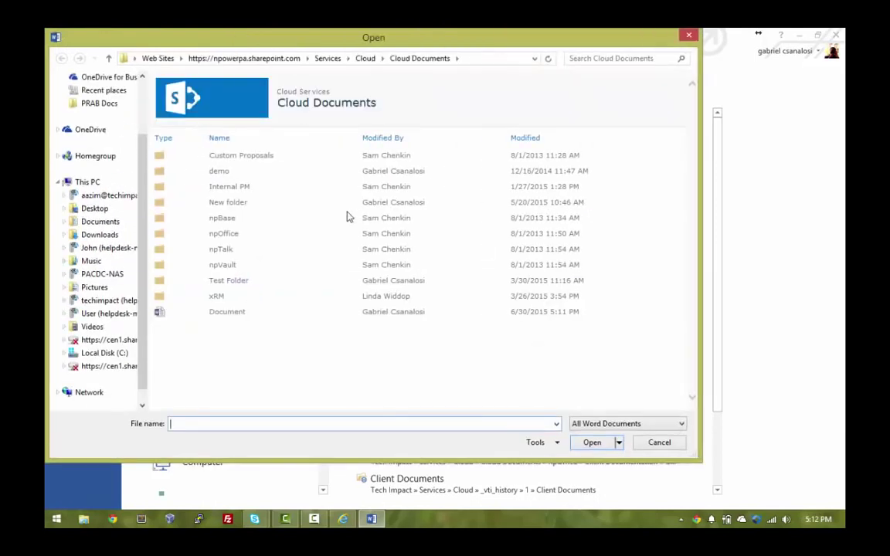
{"action": "double_click", "coordinate": [167, 313]}
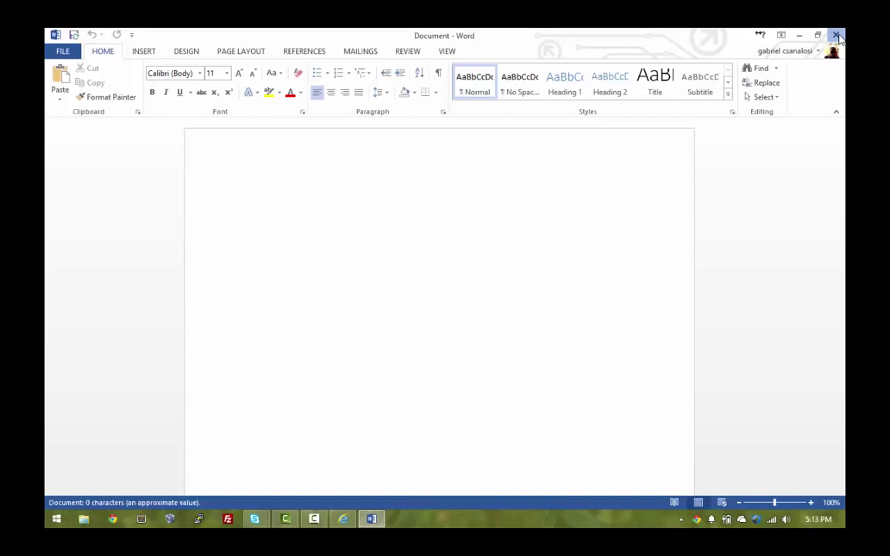
- Close the Word document, return to the Cloud Documents library in Internet Explorer, and dismiss the Document.docx preview
{"action": "left_click", "coordinate": [837, 35]}
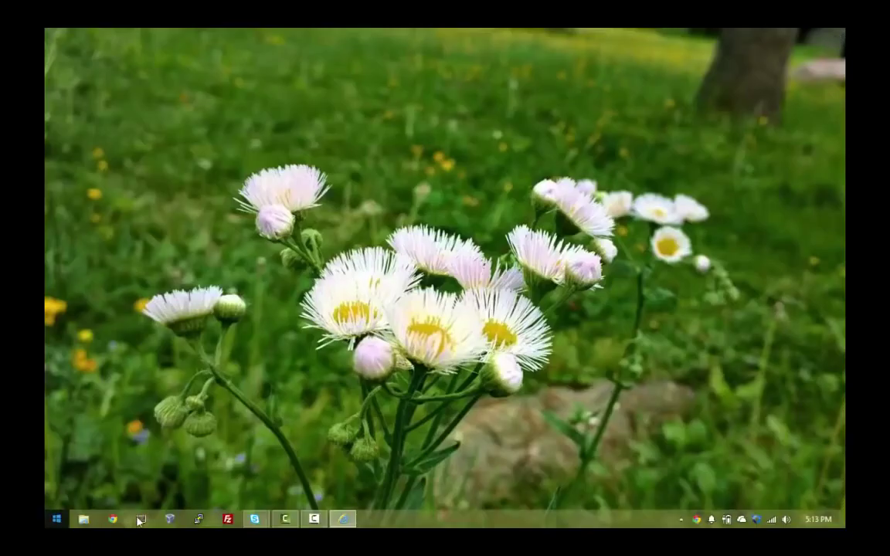
{"action": "mouse_move", "coordinate": [343, 519]}
{"action": "left_click", "coordinate": [352, 401]}
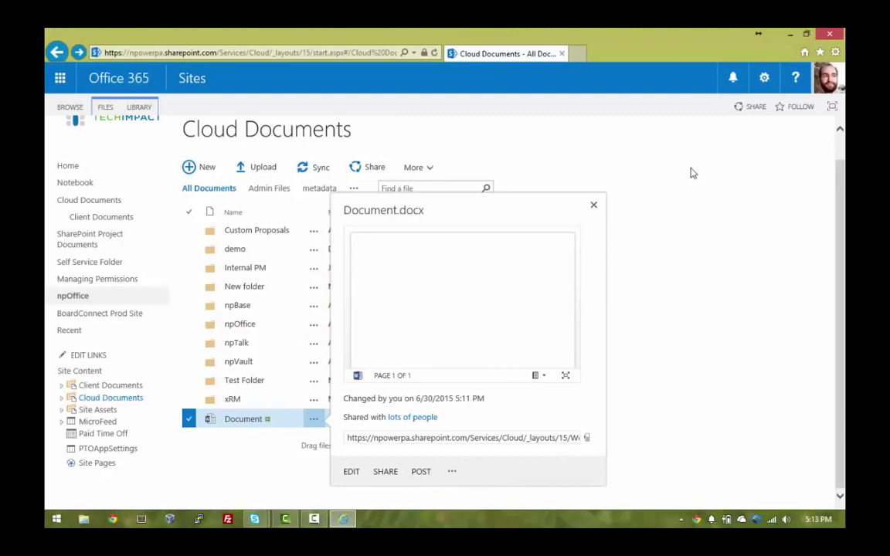
{"action": "left_click", "coordinate": [699, 173]}
{"action": "scroll", "coordinate": [568, 285], "scroll_direction": "up", "scroll_amount": 1}
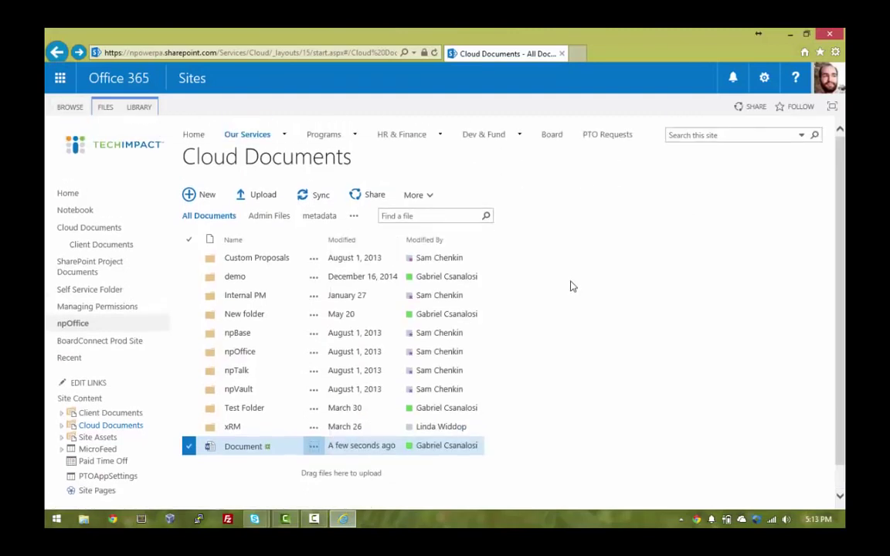
- Open the Cloud Documents library in File Explorer, narrow and reposition its window over the library page, and close it
{"action": "left_click", "coordinate": [128, 102]}
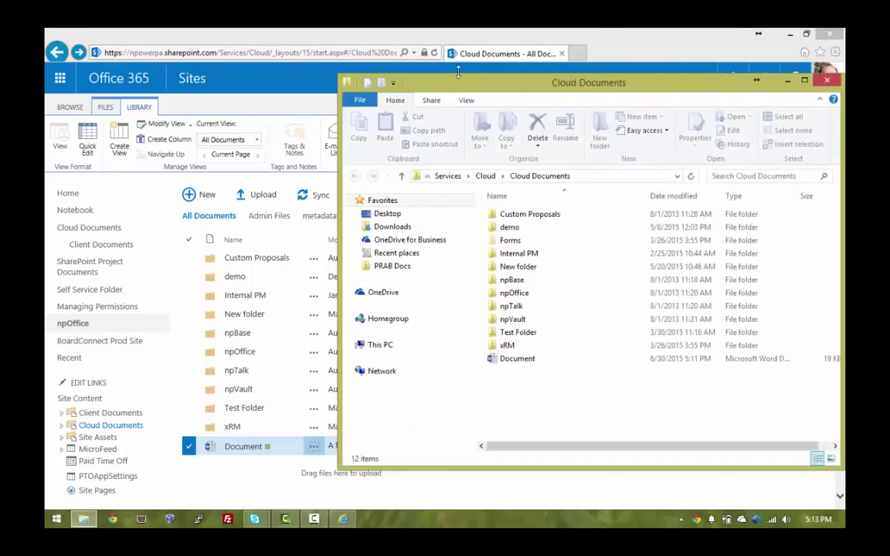
{"action": "left_click_drag", "start_coordinate": [422, 78], "coordinate": [424, 78]}
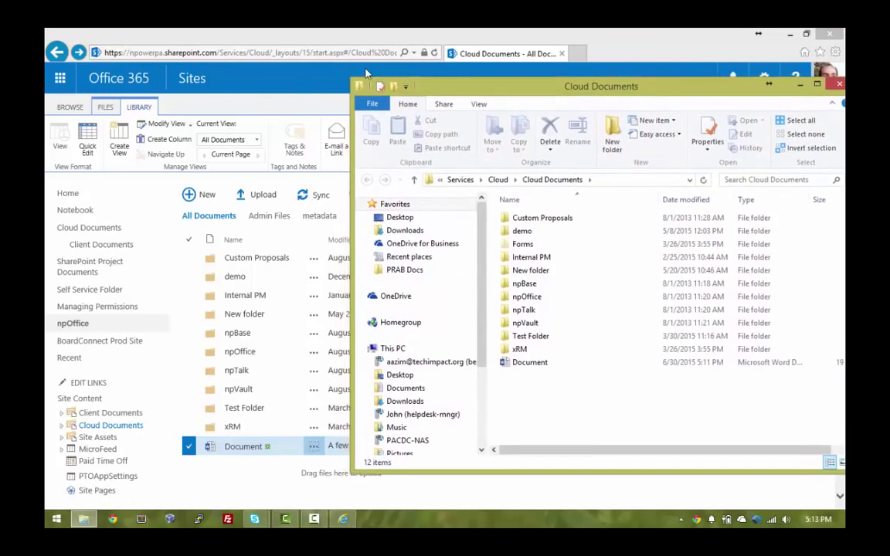
{"action": "left_click_drag", "start_coordinate": [351, 77], "coordinate": [543, 78]}
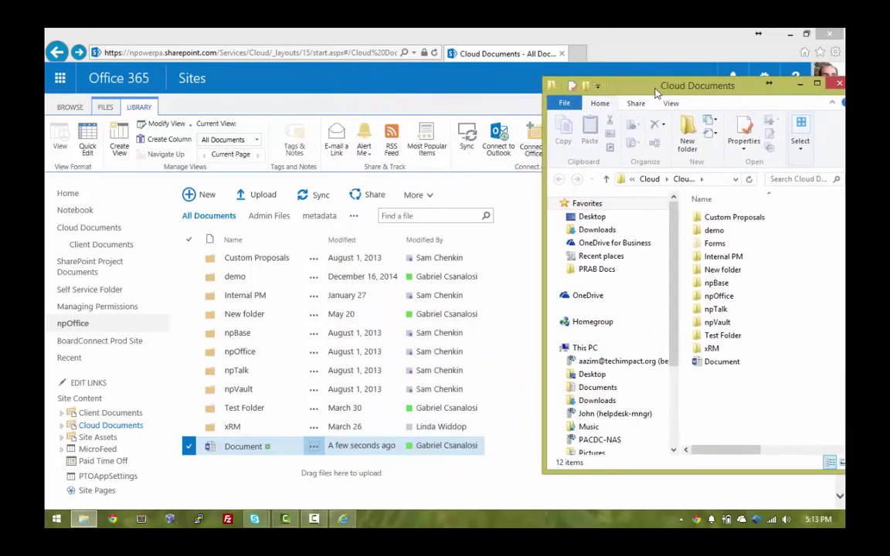
{"action": "left_click_drag", "start_coordinate": [656, 93], "coordinate": [555, 76]}
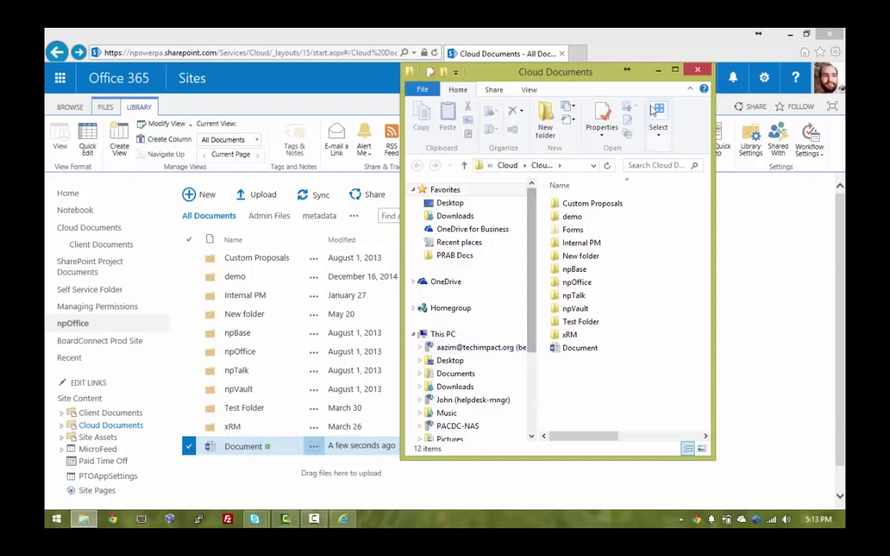
{"action": "left_click", "coordinate": [697, 71]}
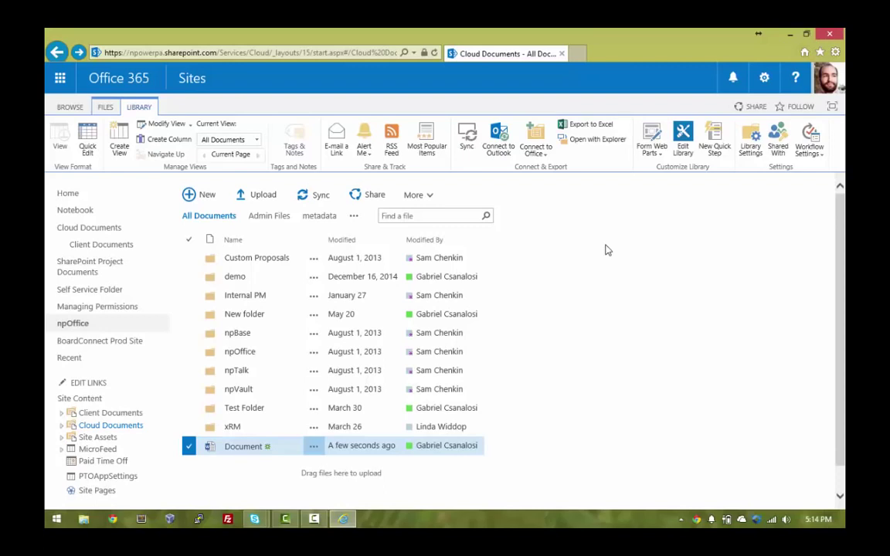
- Try the library's file search field and the site-wide search field without a query, and switch Cloud Documents to the Admin Files view
{"action": "left_click", "coordinate": [453, 219]}
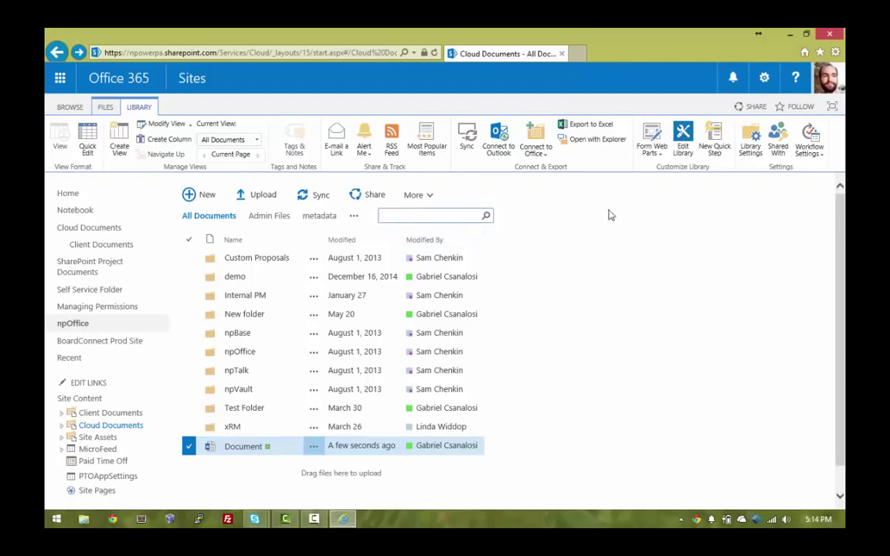
{"action": "left_click", "coordinate": [68, 106]}
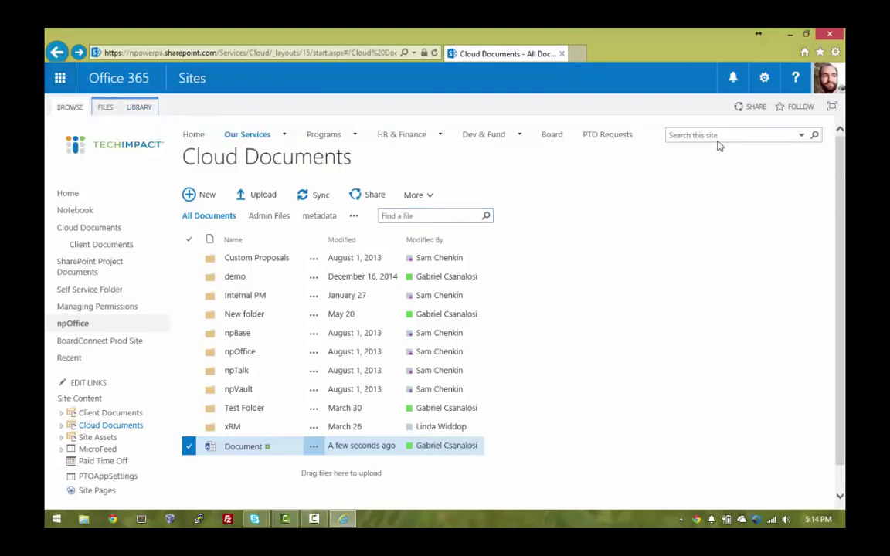
{"action": "left_click", "coordinate": [720, 136]}
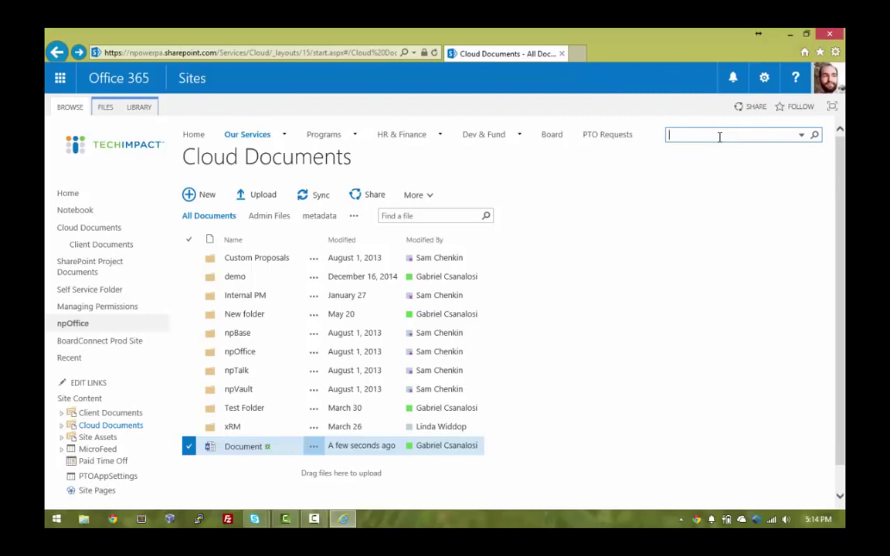
{"action": "left_click", "coordinate": [426, 213]}
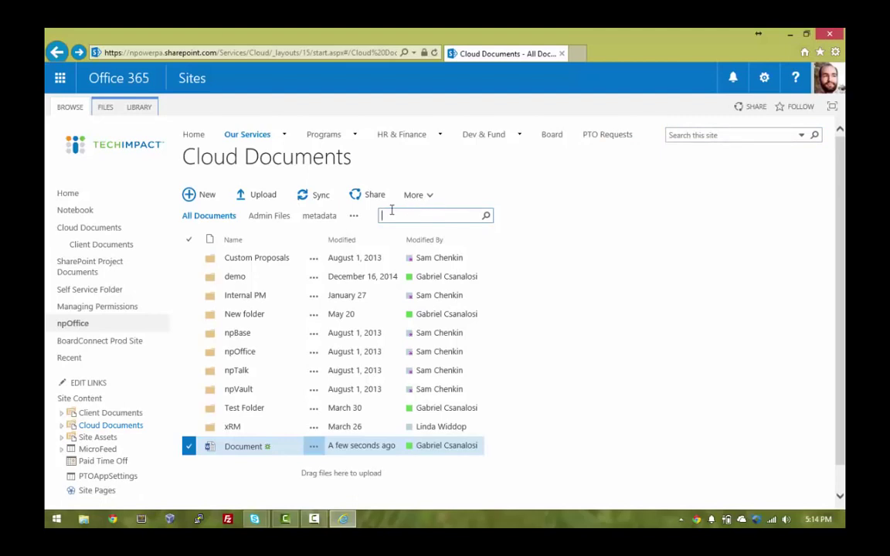
{"action": "left_click", "coordinate": [279, 217]}
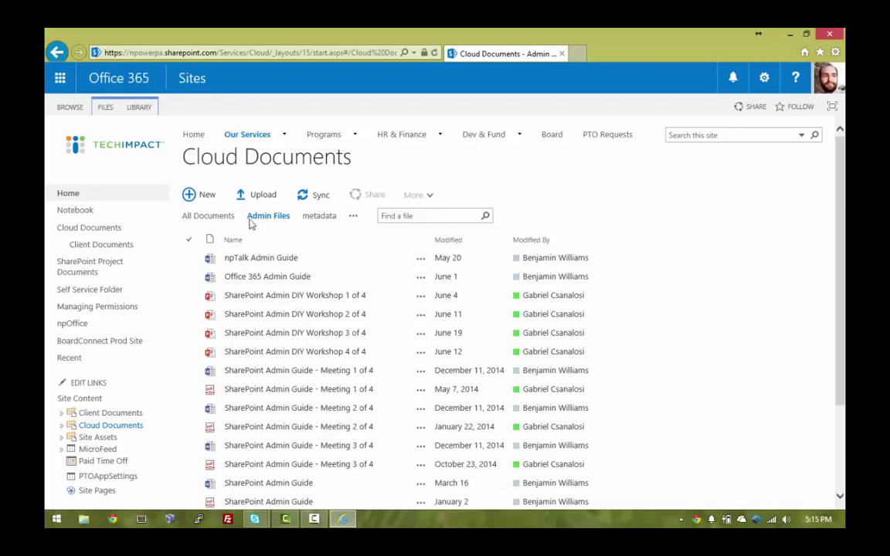
- Open a new alert form for the Cloud Documents library and review its title, recipient, delivery and change type options
{"action": "left_click", "coordinate": [139, 108]}
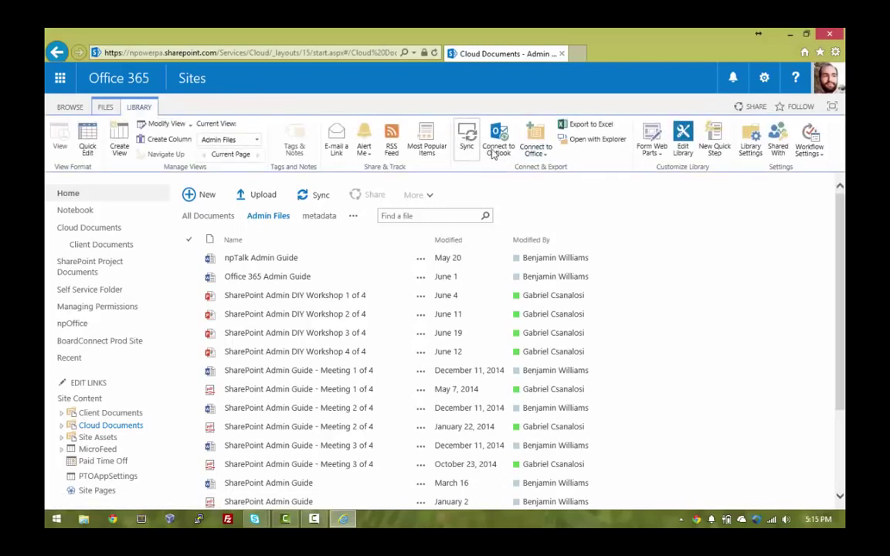
{"action": "left_click", "coordinate": [362, 146]}
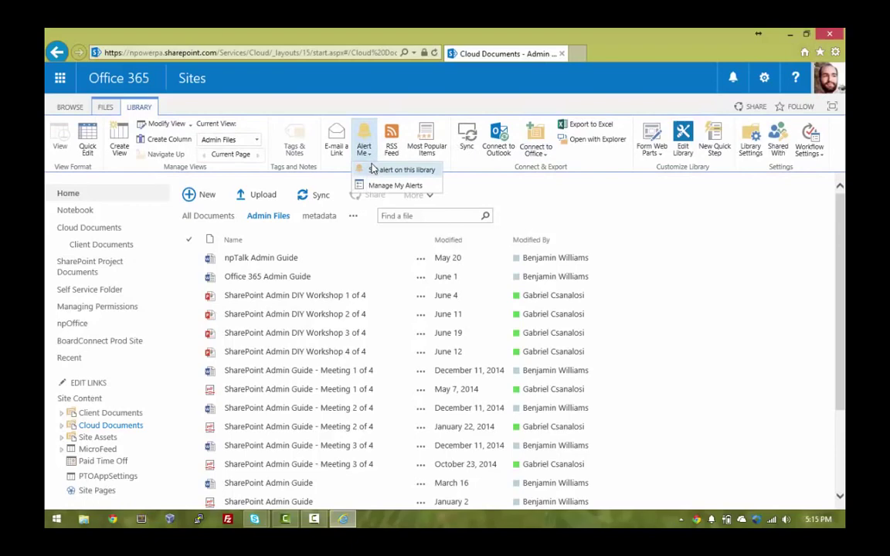
{"action": "left_click", "coordinate": [368, 170]}
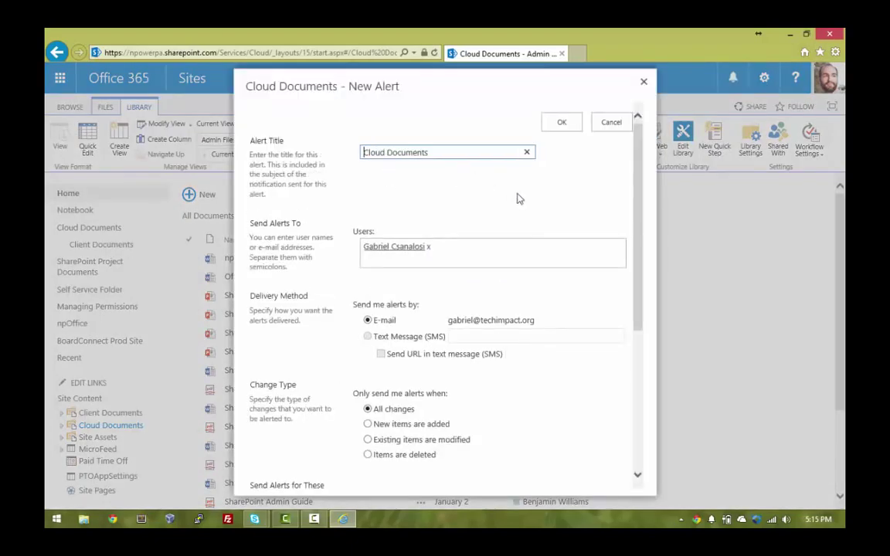
{"action": "left_click", "coordinate": [564, 204]}
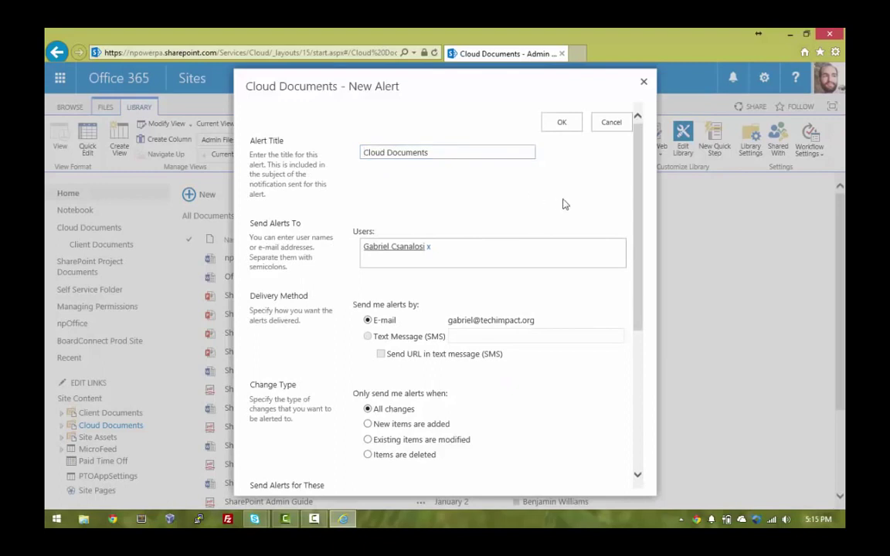
{"action": "scroll", "coordinate": [563, 215], "scroll_direction": "down", "scroll_amount": 3}
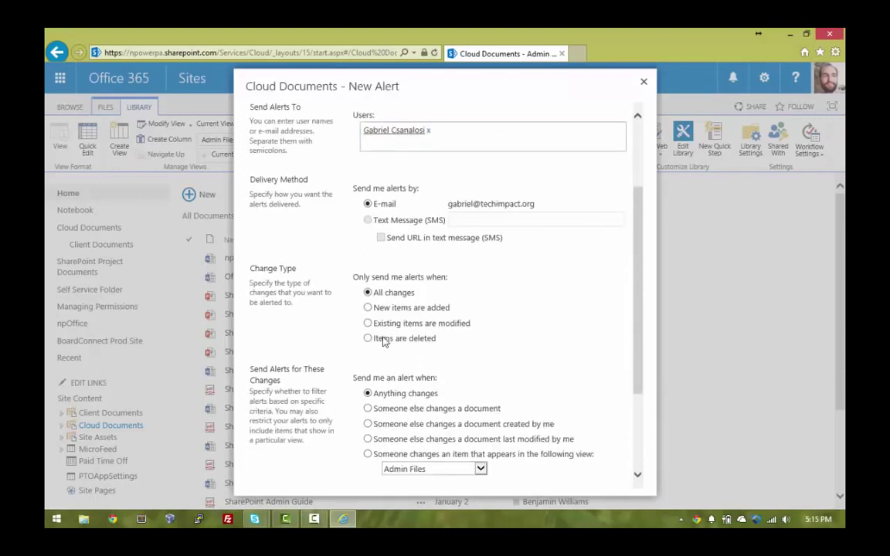
- Set the alert to deleted items, Someone else changes a document, and a weekly summary, and cancel the form without saving
{"action": "left_click", "coordinate": [384, 339]}
{"action": "scroll", "coordinate": [453, 352], "scroll_direction": "down", "scroll_amount": 3}
{"action": "left_click", "coordinate": [368, 293]}
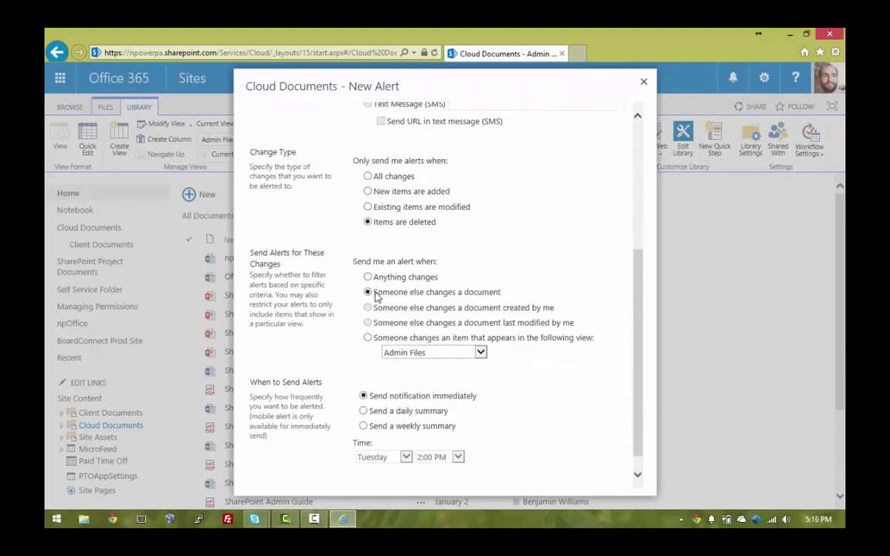
{"action": "scroll", "coordinate": [399, 240], "scroll_direction": "down", "scroll_amount": 1}
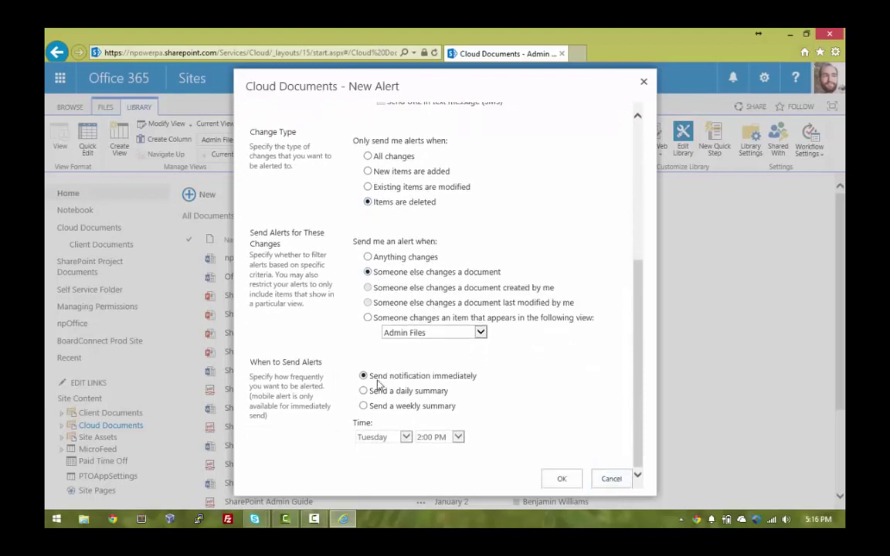
{"action": "left_click", "coordinate": [369, 392]}
{"action": "left_click", "coordinate": [368, 408]}
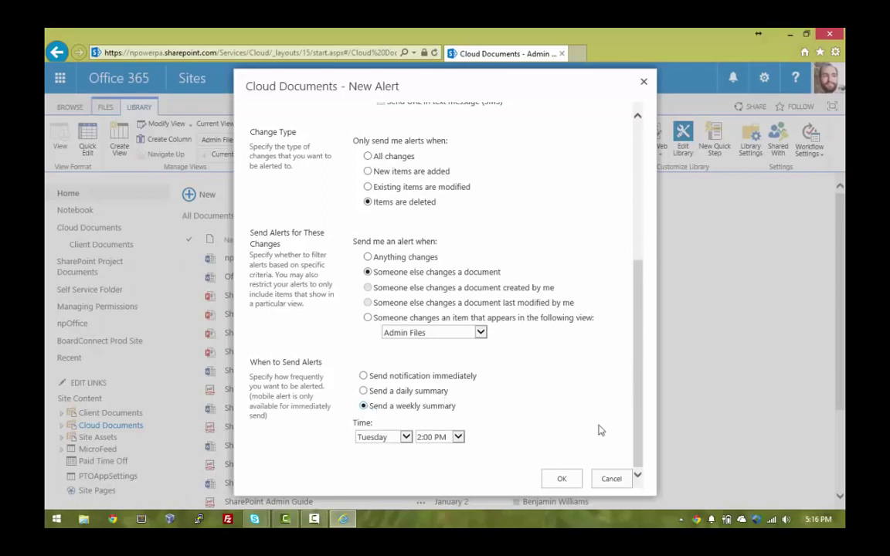
{"action": "left_click", "coordinate": [612, 480]}
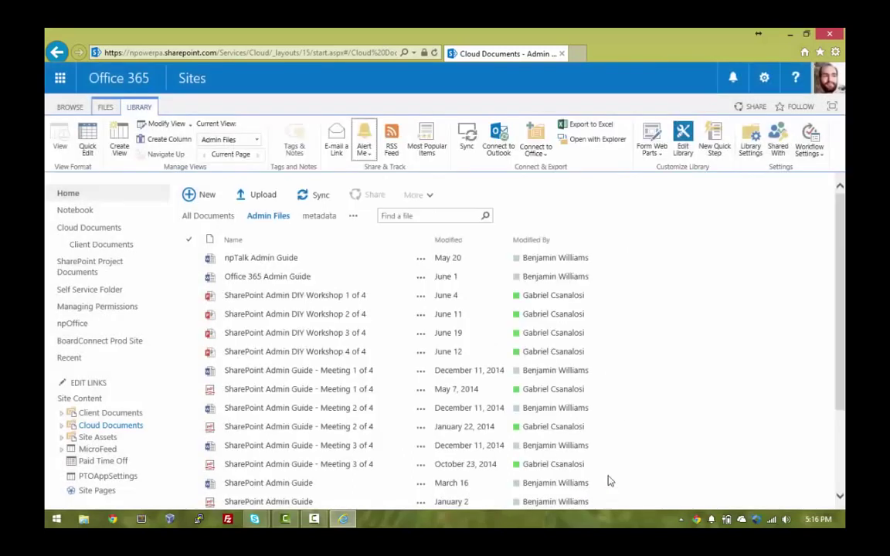